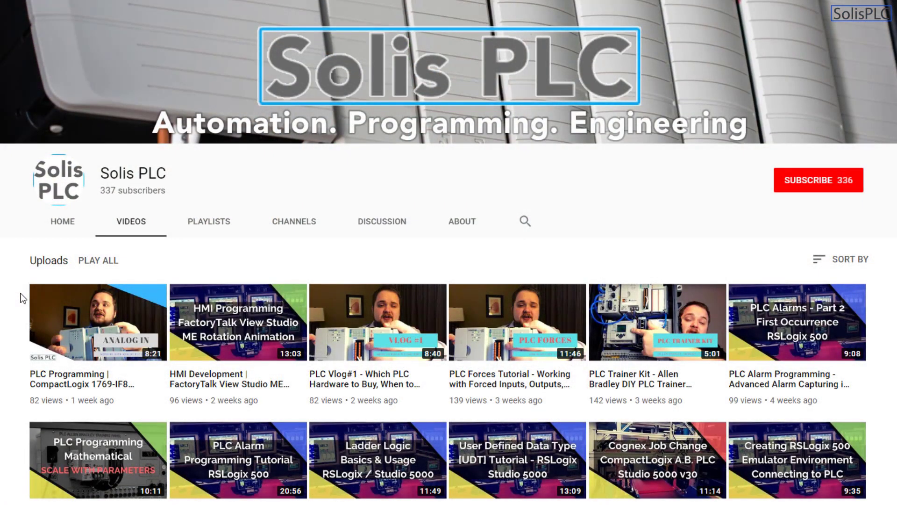
Subscribe to the Solis PLC YouTube channel and set its bell to all notifications
scroll(26, 304, "down", 4)
left_click(807, 187)
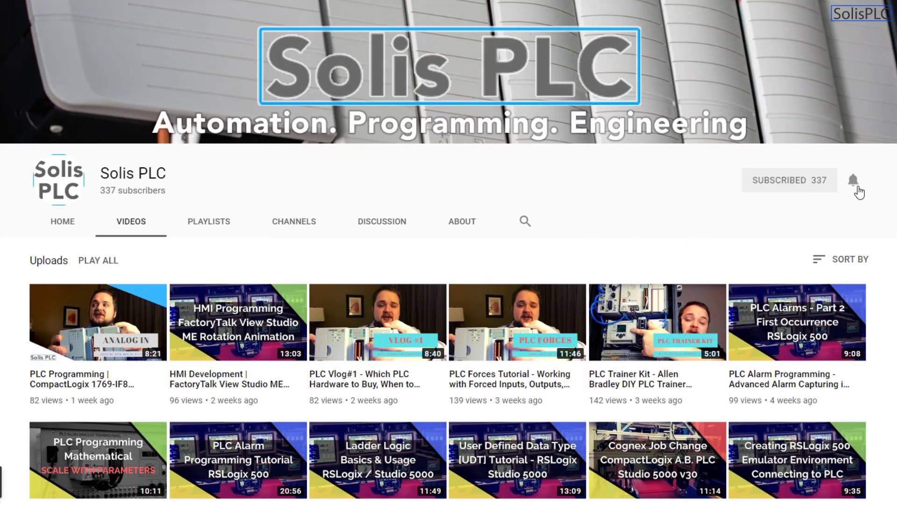
left_click(853, 180)
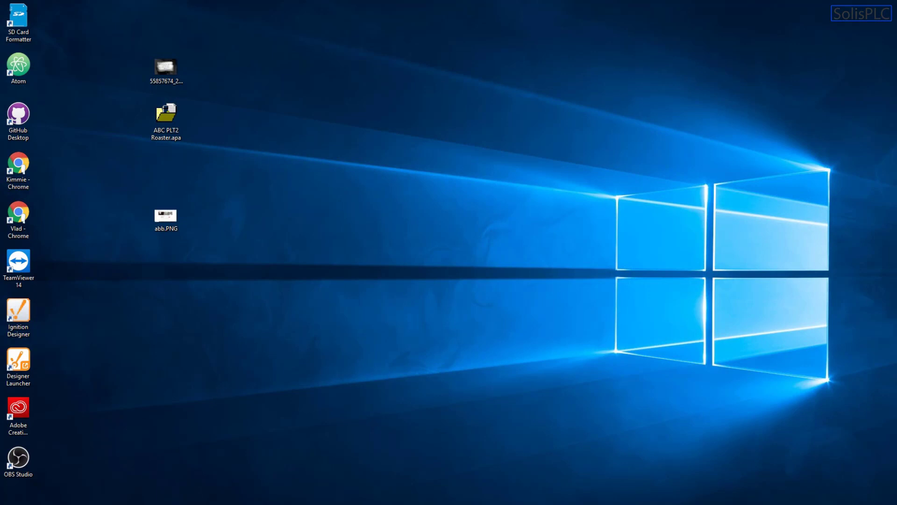
Search 'netw' from the Start menu to bring up Network and Sharing Center
key("super")
type("ne")
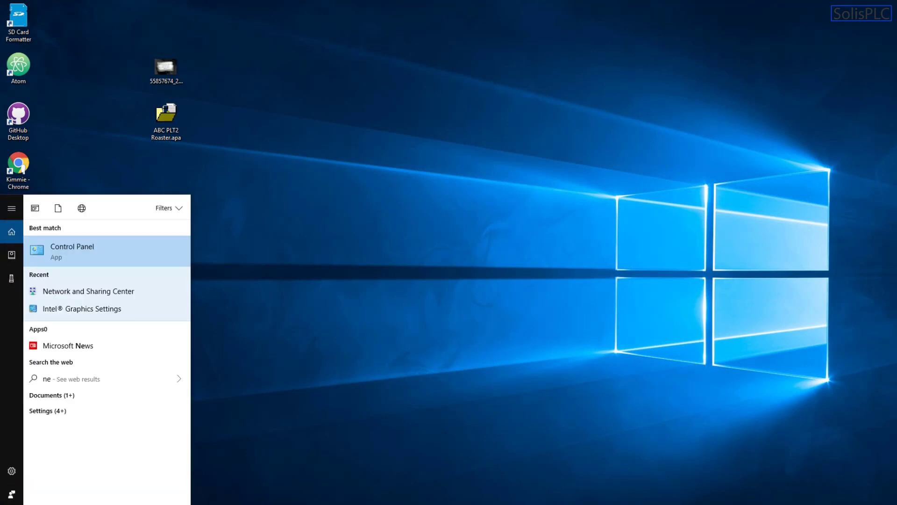
type("tw")
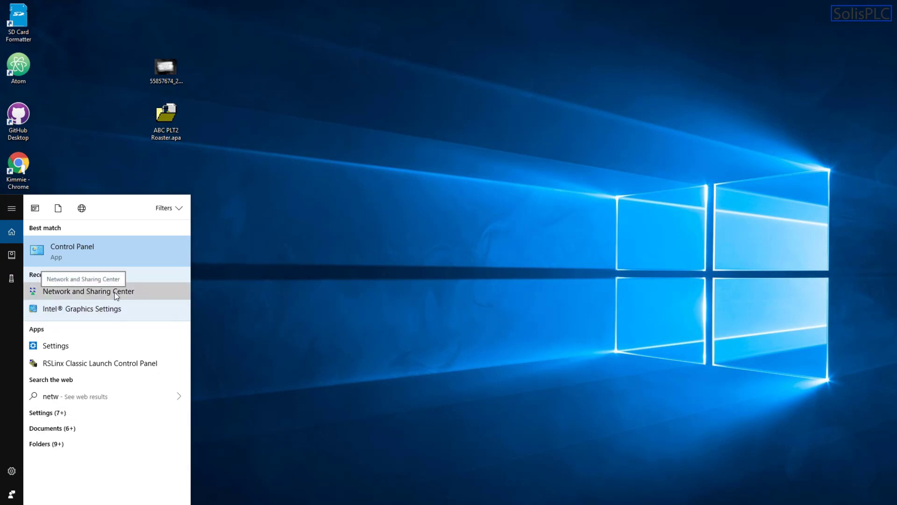
key("Escape")
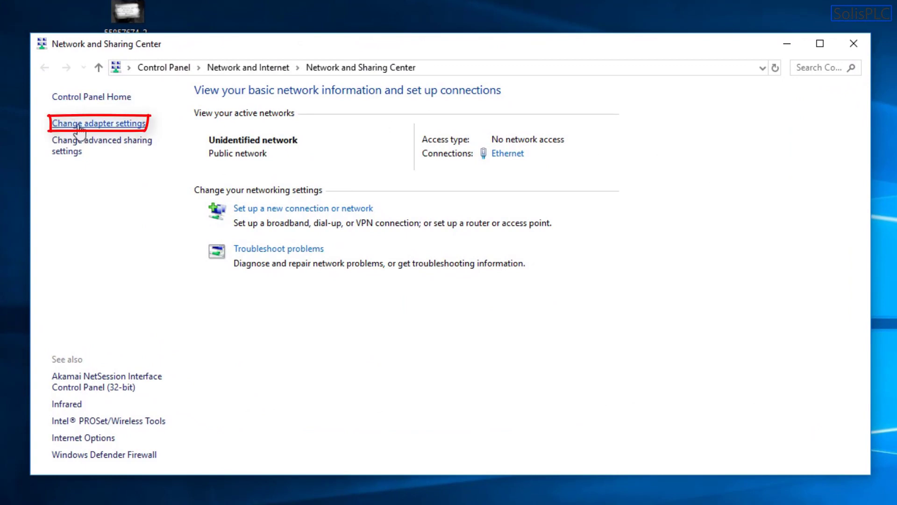
Switch Ethernet IPv4 from static 192.168.1.200 to automatic IP and DNS addresses
left_click(79, 127)
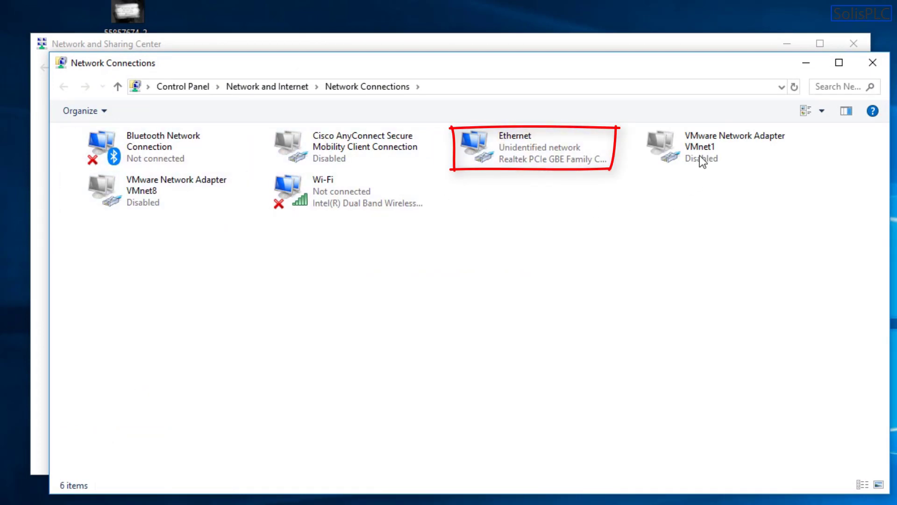
left_click(499, 147)
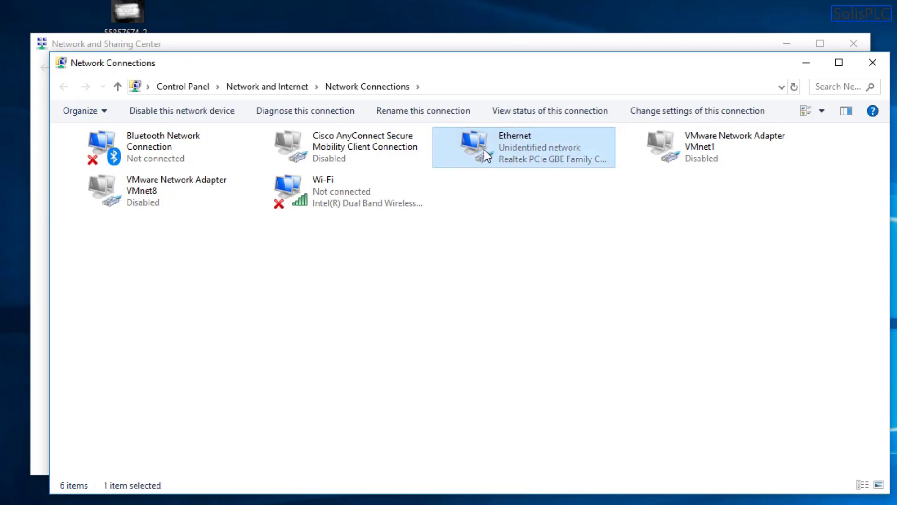
double_click(530, 148)
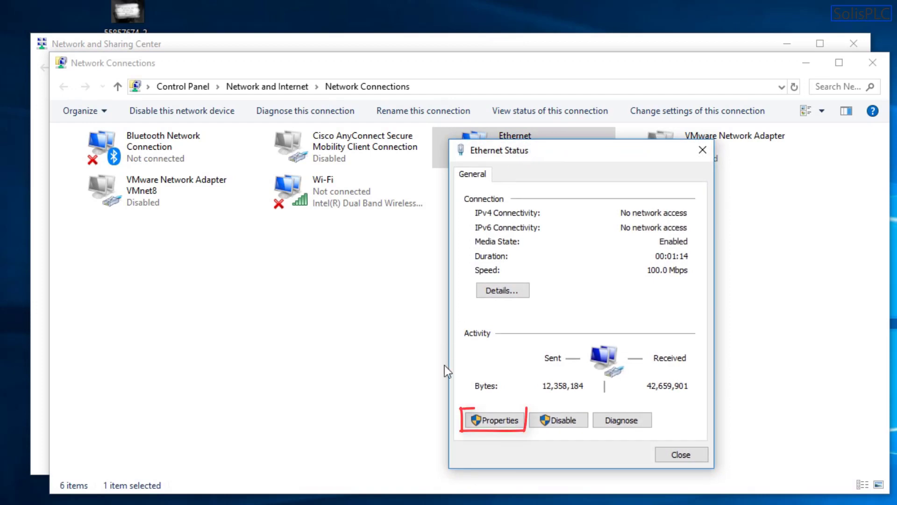
left_click(494, 417)
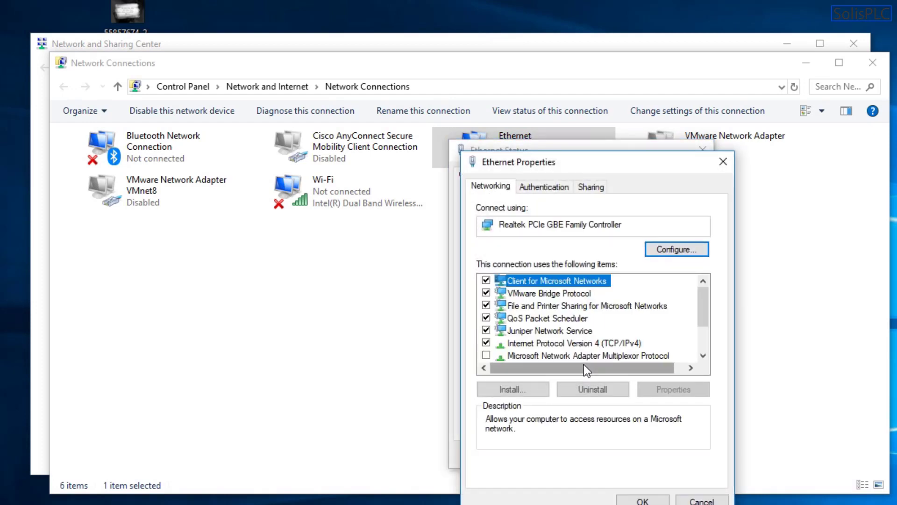
double_click(590, 345)
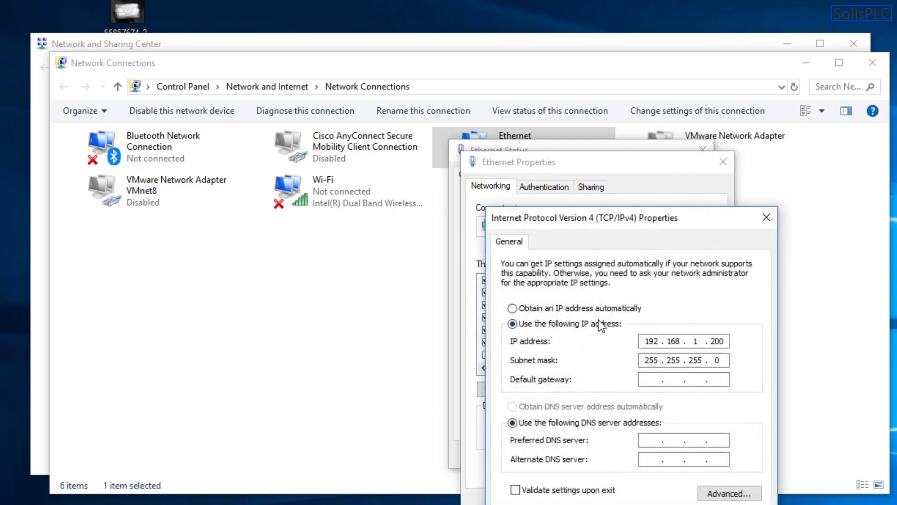
left_click(561, 309)
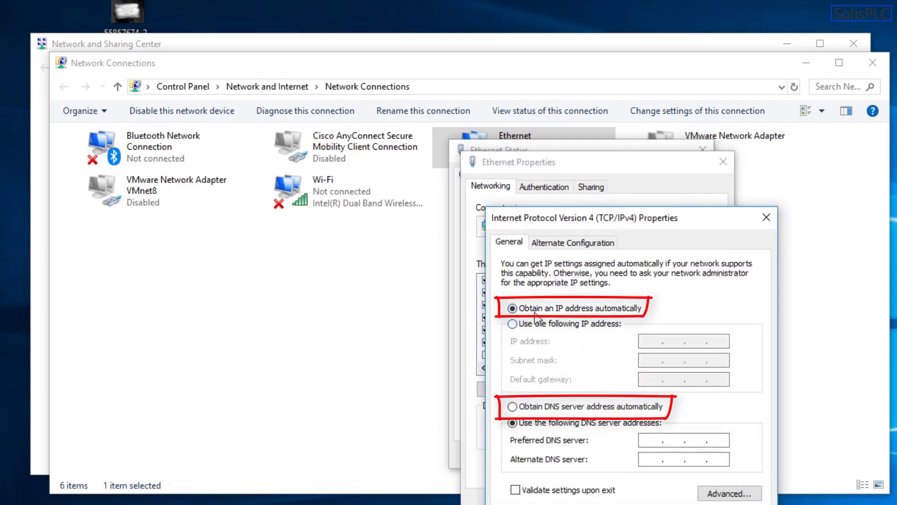
left_click(559, 408)
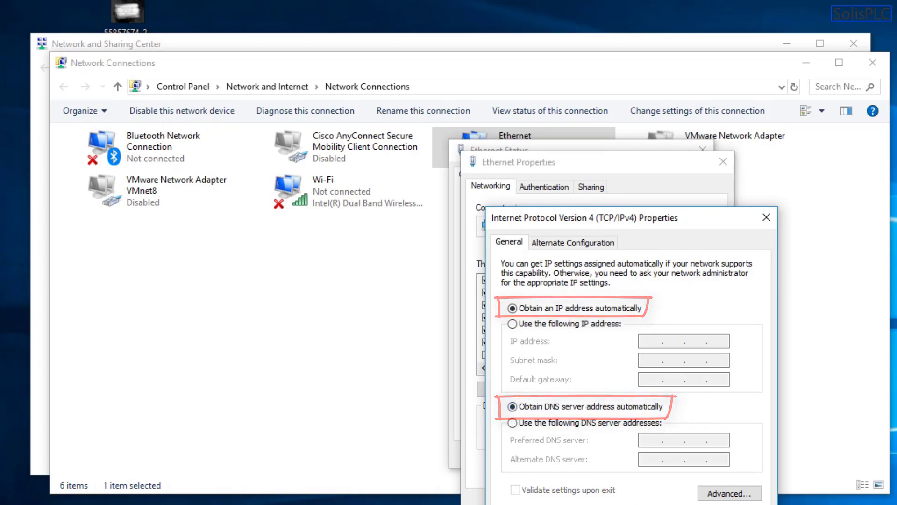
key("Return")
left_click(642, 500)
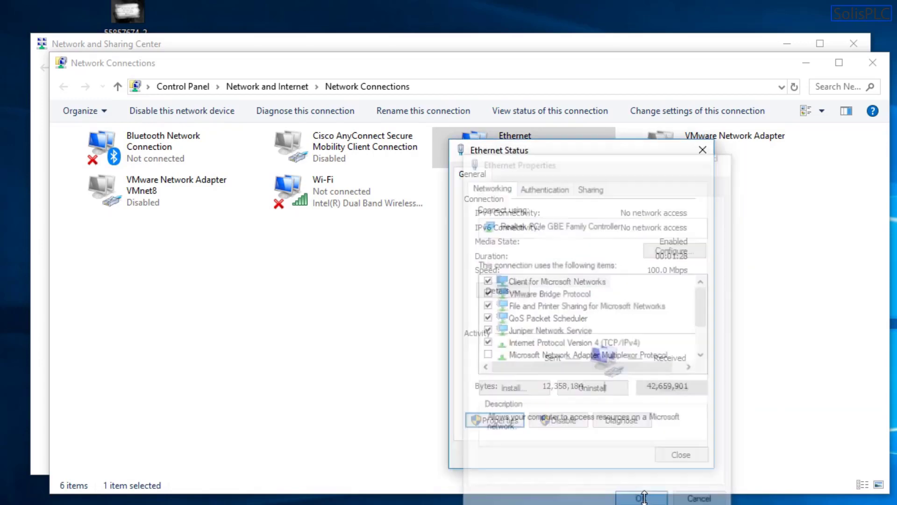
left_click(681, 454)
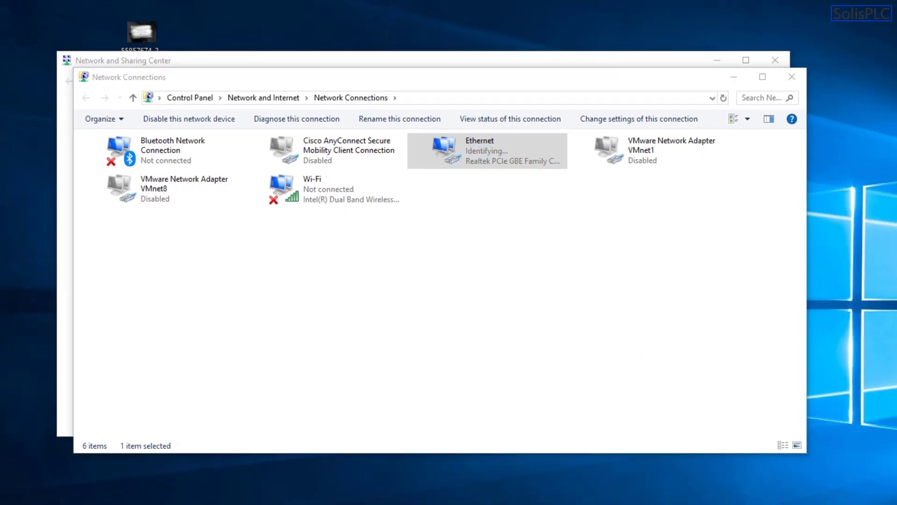
Launch the BootP-DHCP Tool via a 'bootp' search and pick the Realtek PCIe GBE Family Controller
key("super+s")
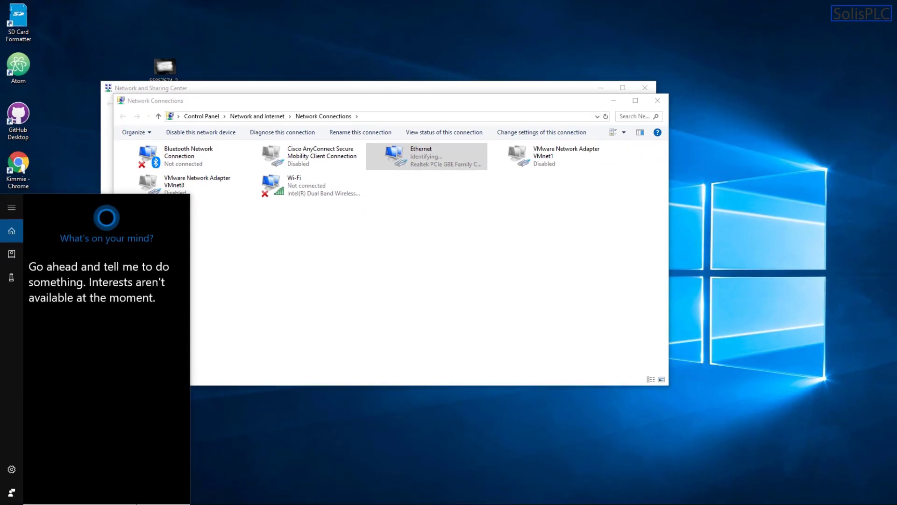
type("bo")
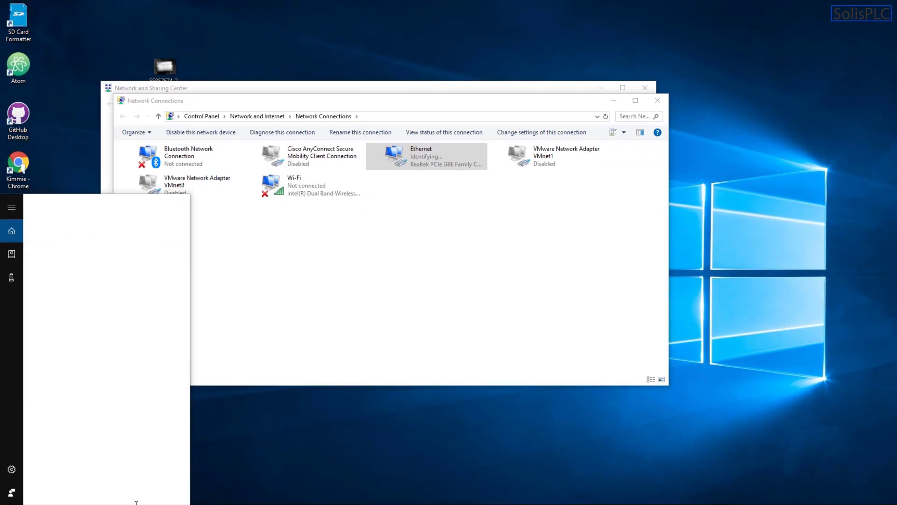
type("o")
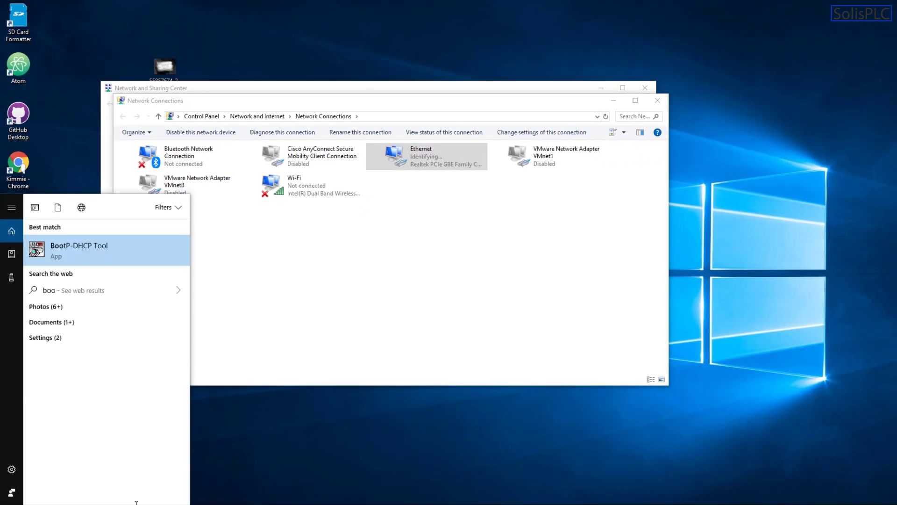
type("tp")
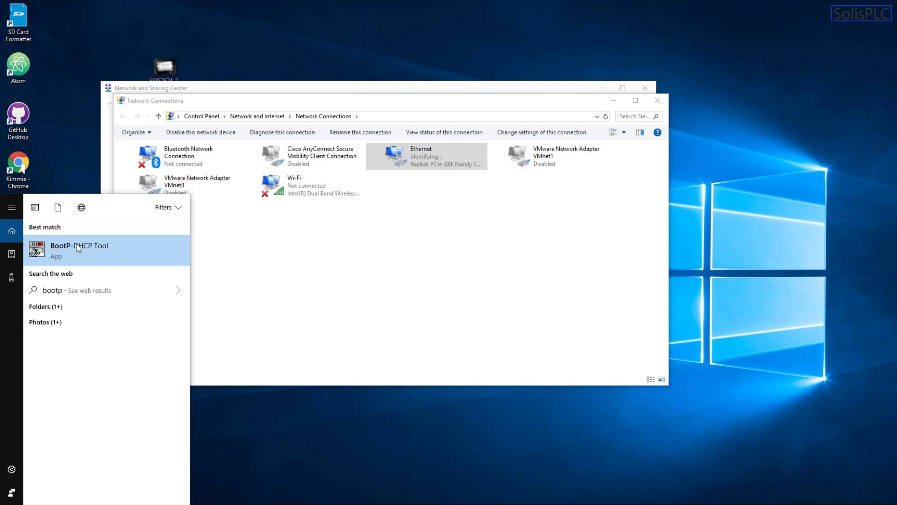
left_click(100, 253)
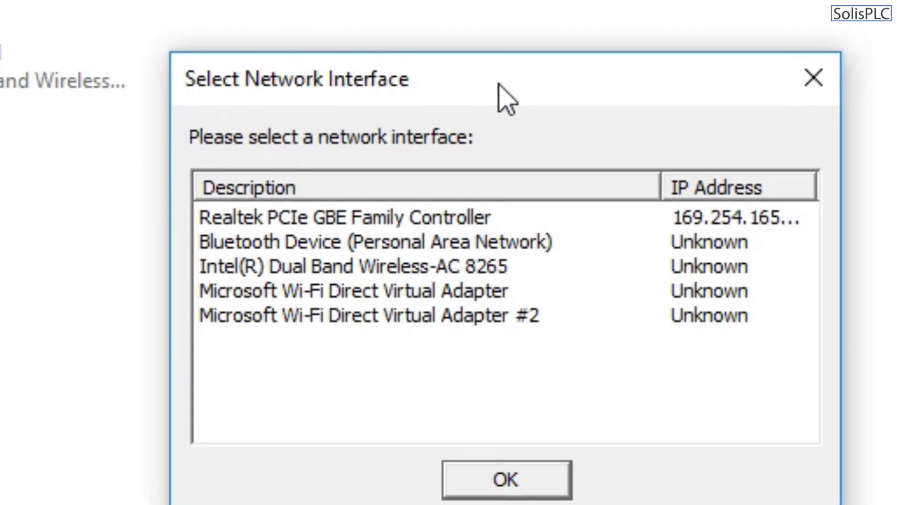
left_click_drag(499, 87, 399, 50)
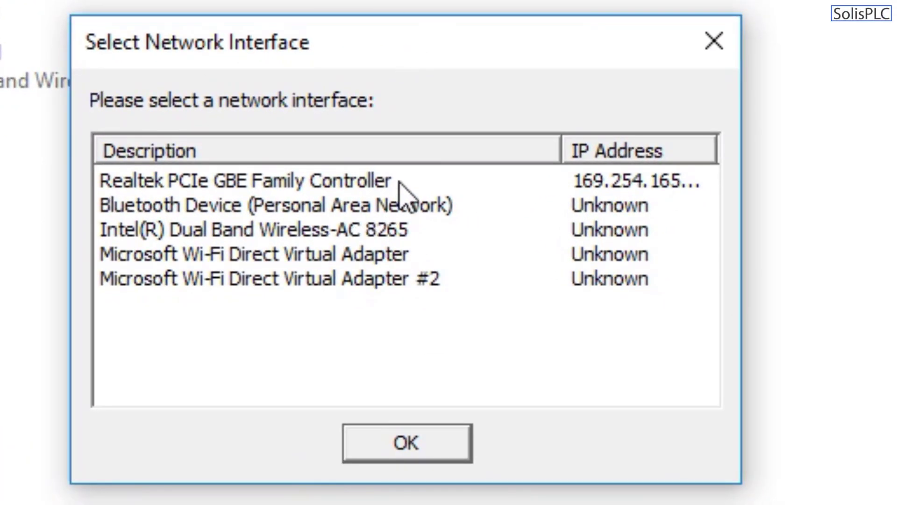
left_click(380, 182)
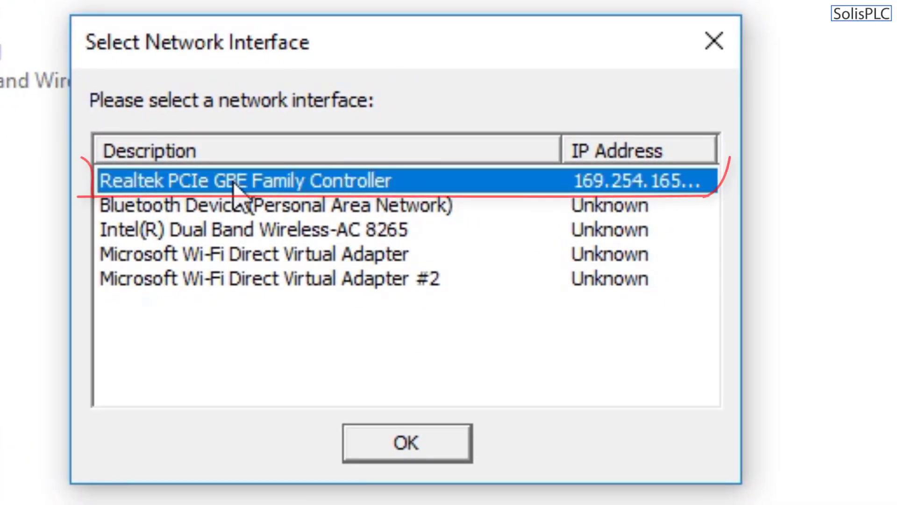
Confirm the Realtek interface and clear Discovery History to capture fresh DHCP requests
left_click(382, 444)
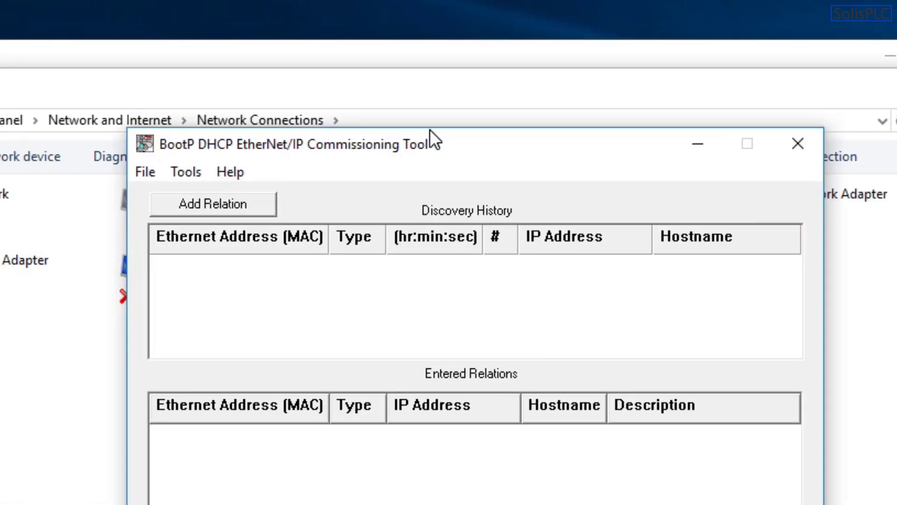
left_click_drag(430, 130, 392, 39)
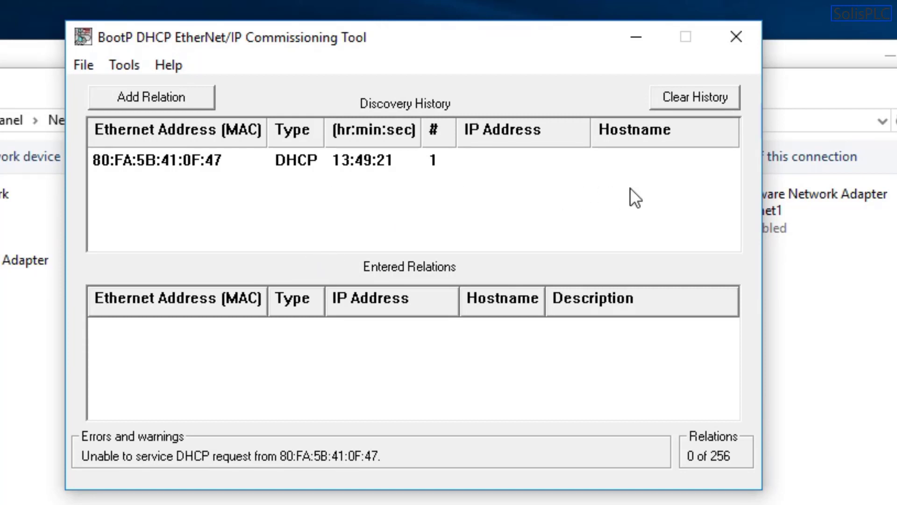
left_click(695, 99)
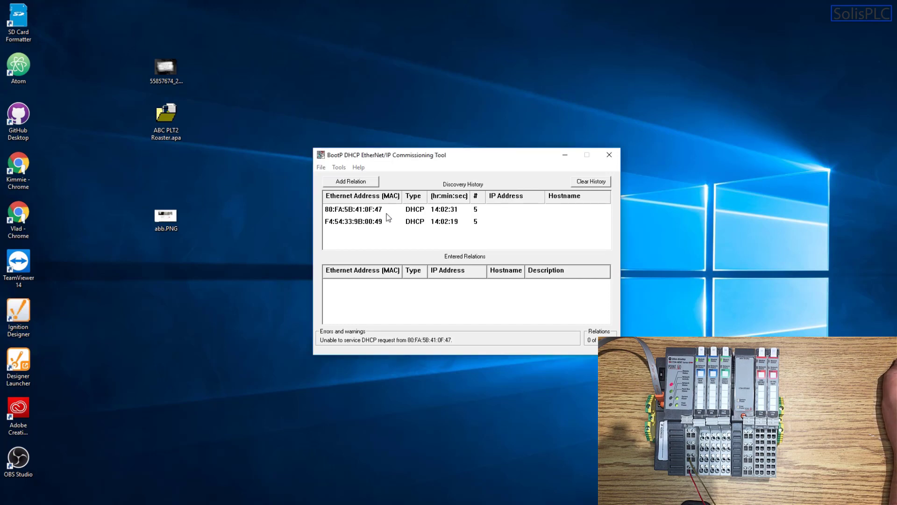
Select the DHCP request from MAC F4:54:33:9B:00:49 in the Discovery History
left_click(389, 213)
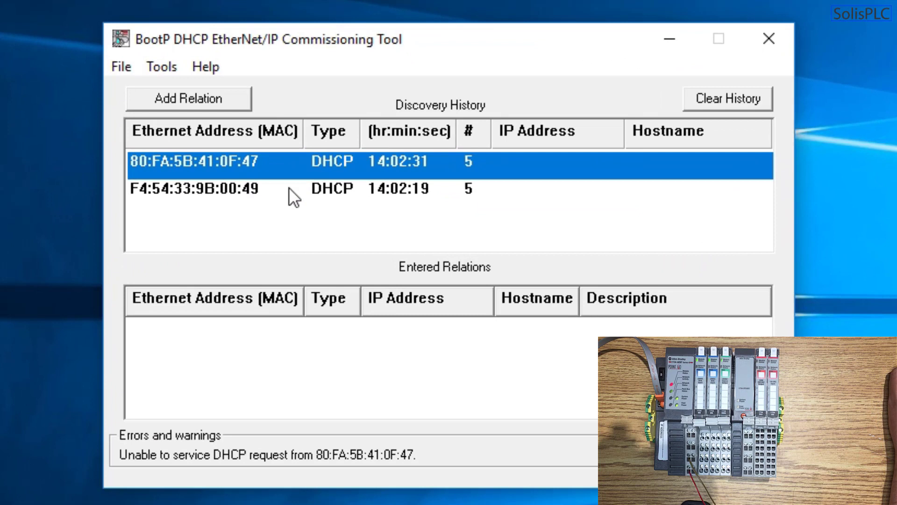
left_click(393, 222)
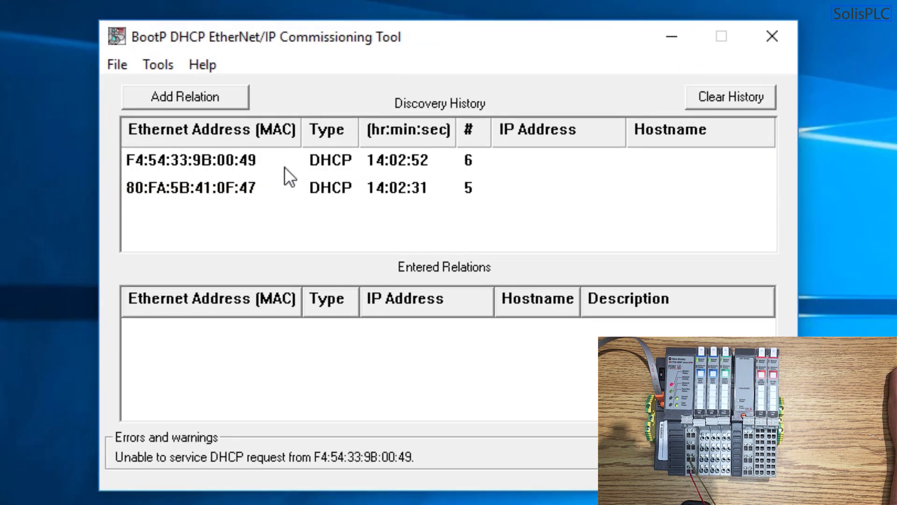
left_click(269, 160)
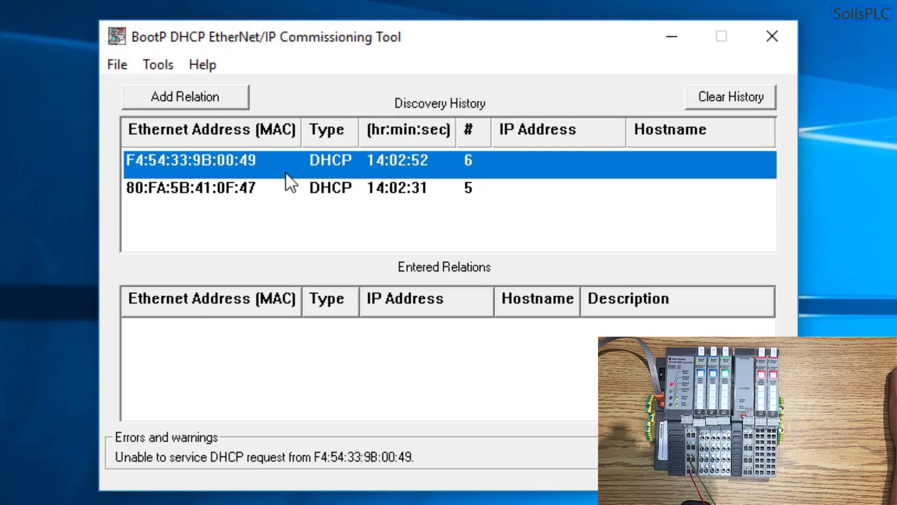
left_click(279, 165)
Add a relation for MAC F4:54:33:9B:00:49 with client IP address 192.168.1.9
left_click(215, 92)
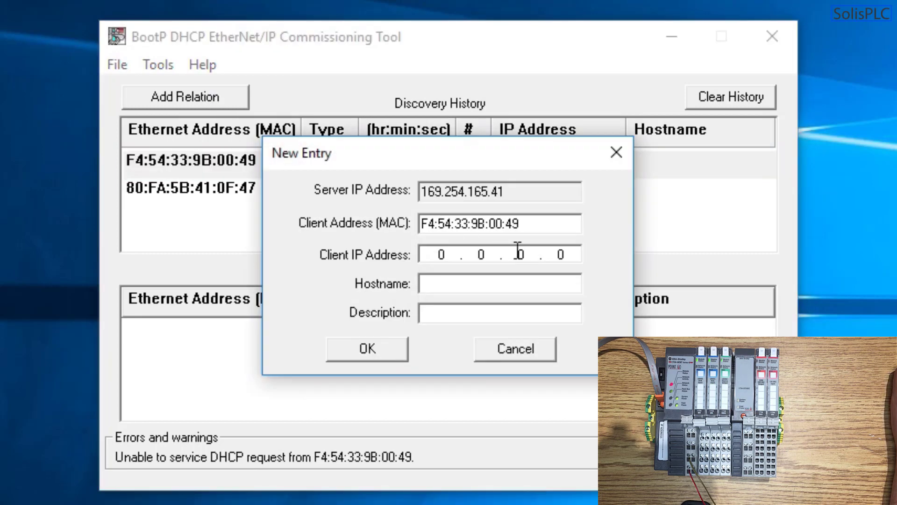
left_click_drag(543, 222, 391, 214)
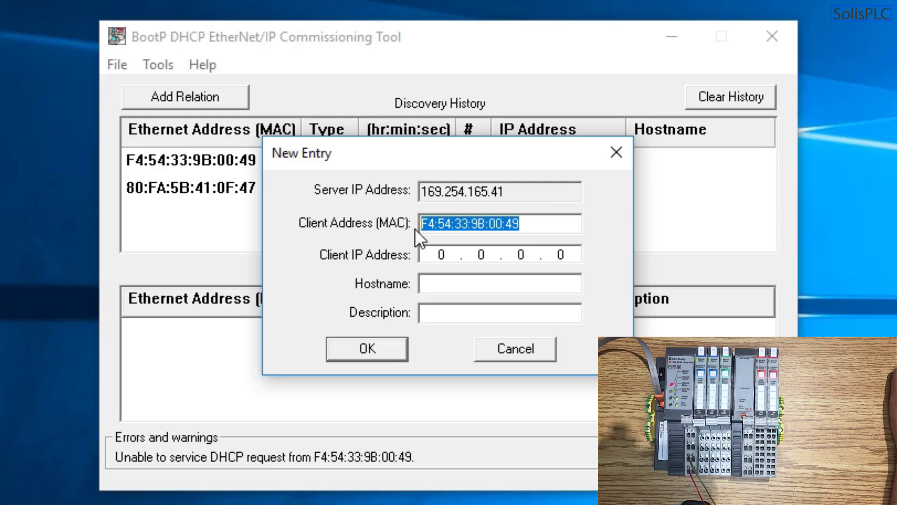
left_click(447, 258)
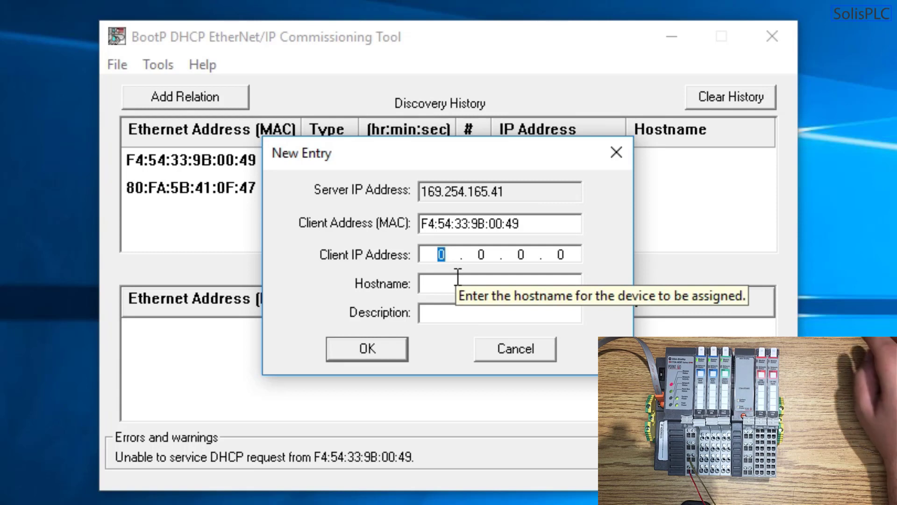
type("19")
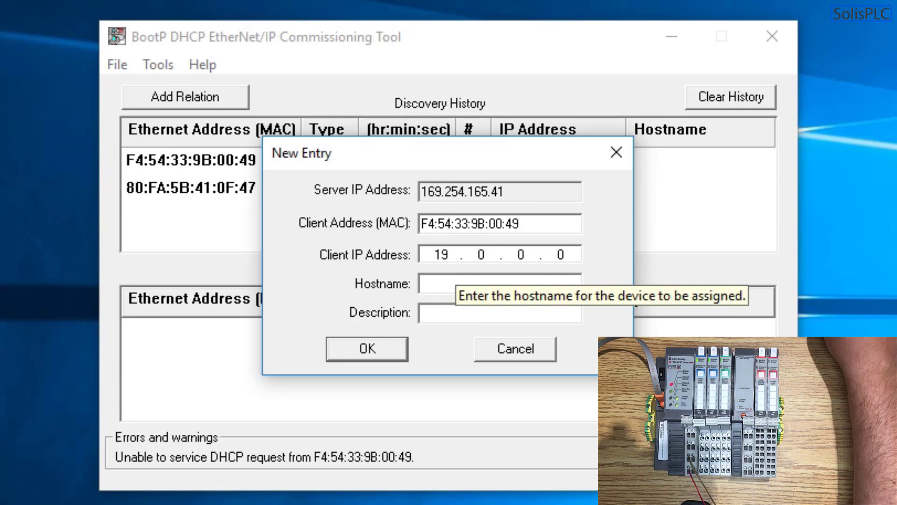
type("2 . ")
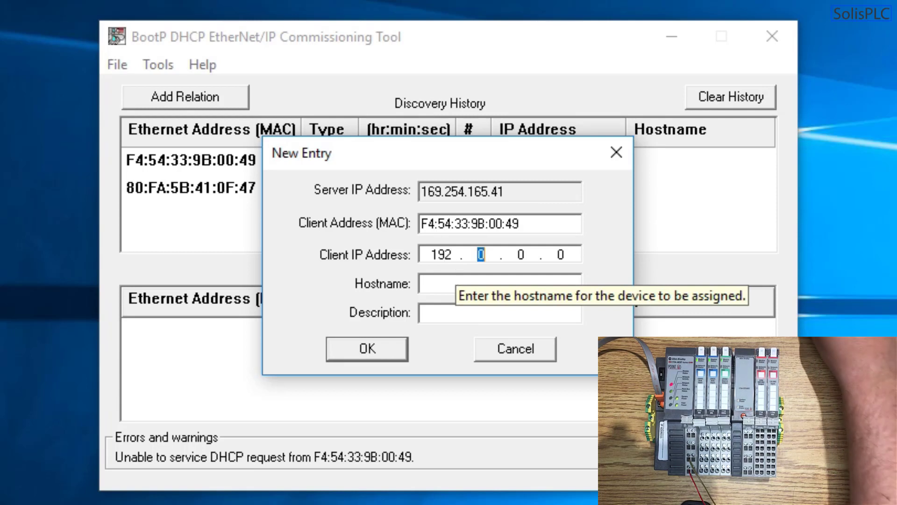
type("168 . 1")
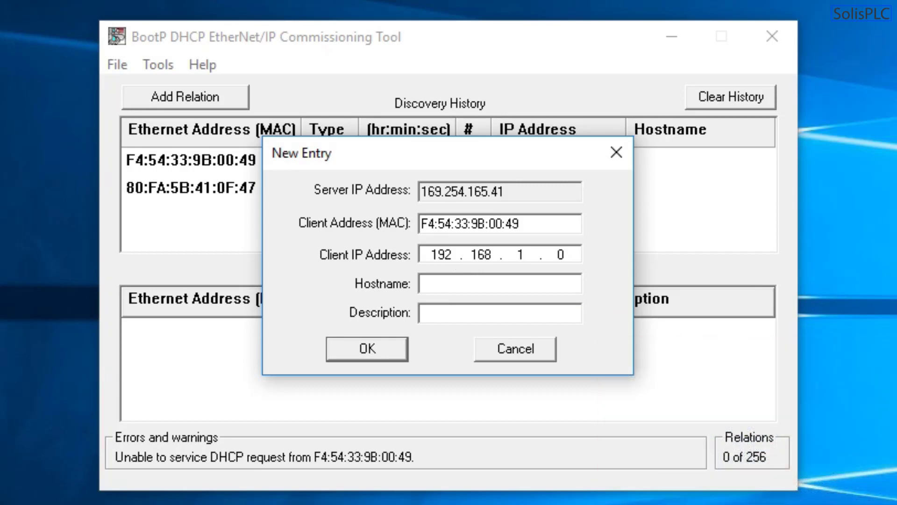
left_click(563, 250)
type("9")
Save the 192.168.1.9 relation, select it, and attempt Disable BOOTP/DHCP
left_click(361, 355)
left_click(415, 333)
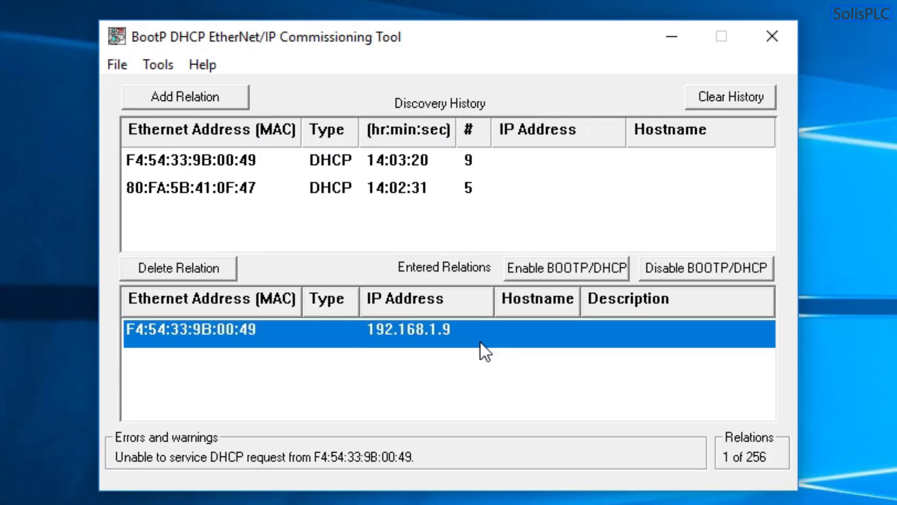
left_click(717, 275)
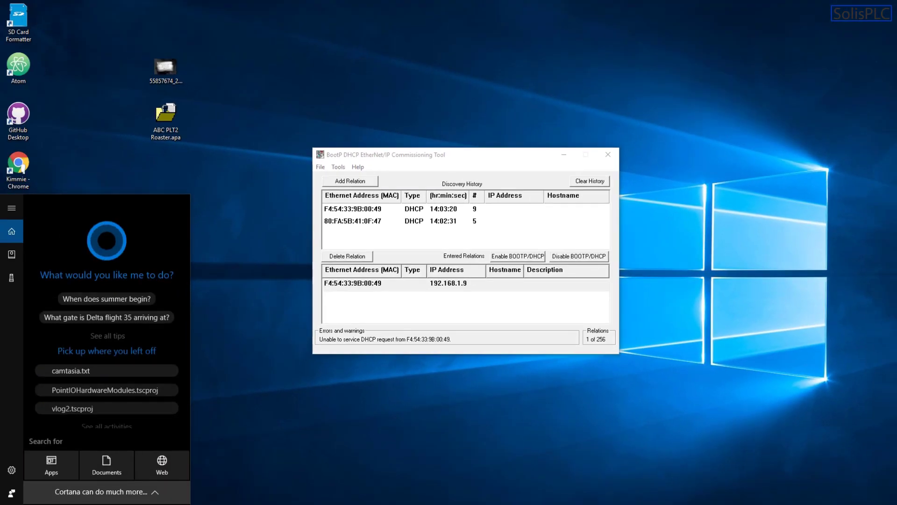
Open the Ethernet adapter's IPv4 properties from Network and Sharing Center
type("net")
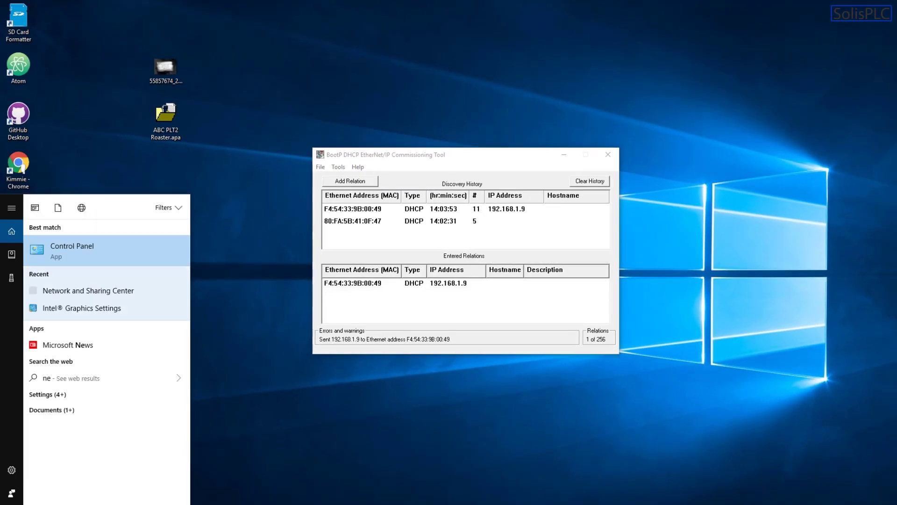
left_click(109, 291)
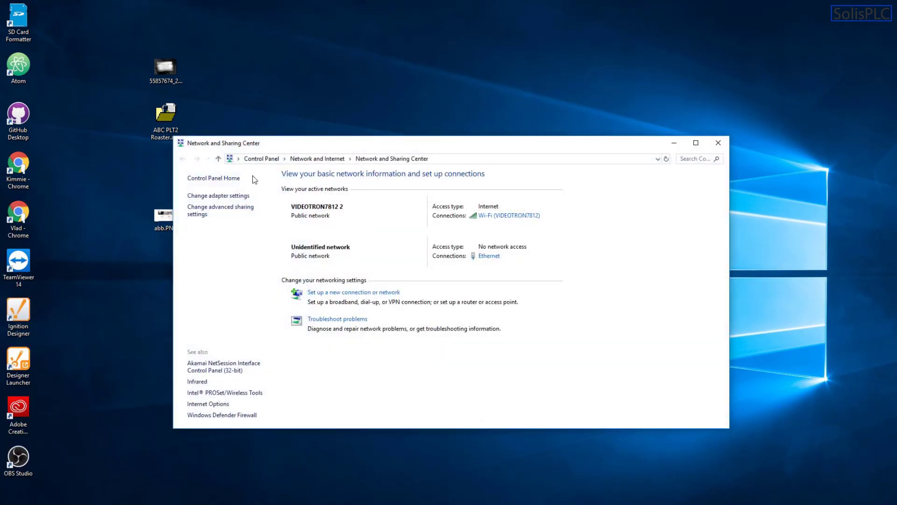
left_click(225, 195)
double_click(486, 210)
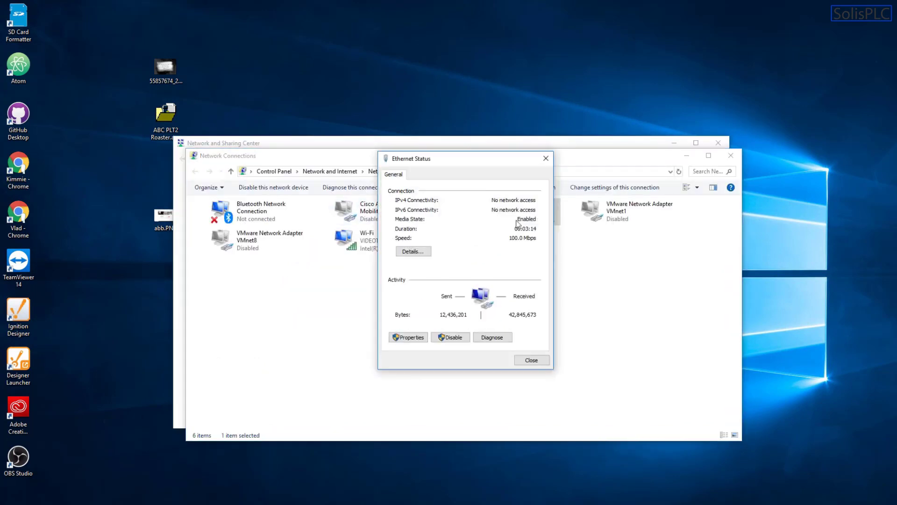
left_click(419, 340)
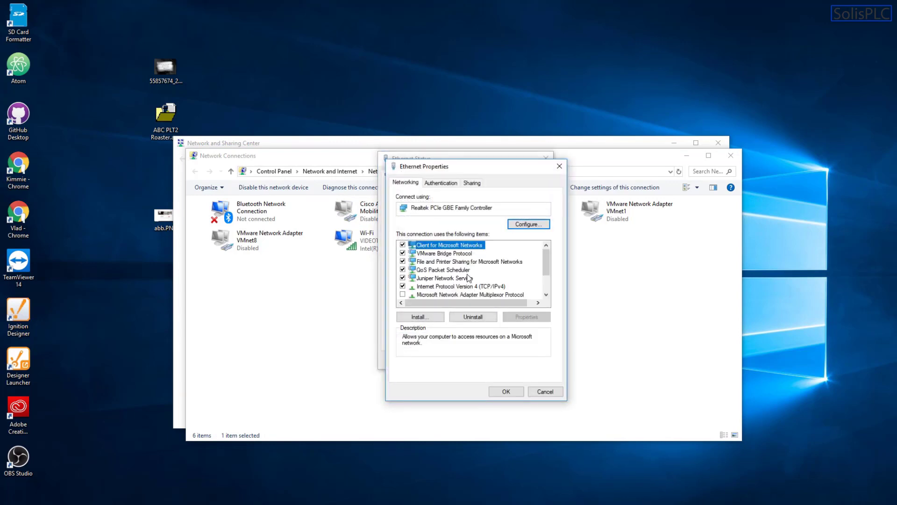
left_click(475, 286)
double_click(476, 286)
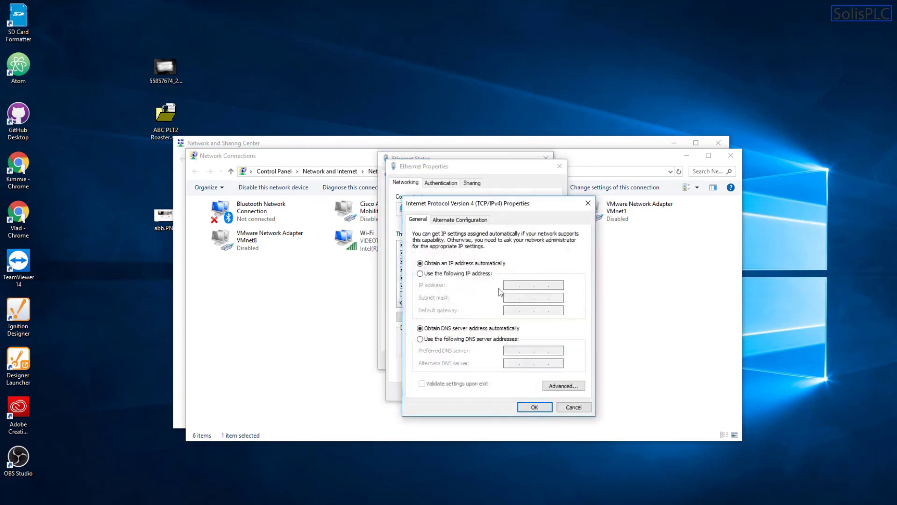
Set static IP 192.168.1.200 with subnet mask 255.255.255.0 and save the adapter settings
left_click(465, 275)
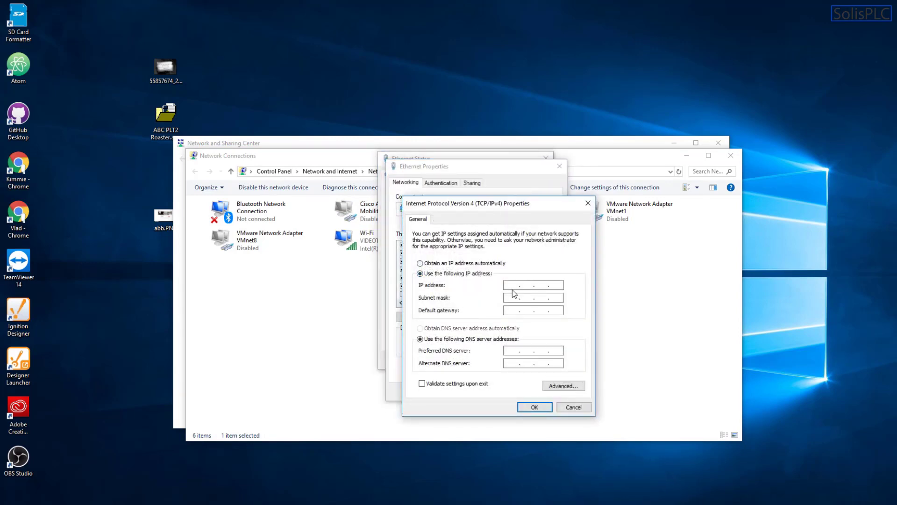
left_click(512, 286)
type("192 . 168 . 1 .")
left_click(557, 285)
type("25")
key("BackSpace")
type("00")
left_click(511, 299)
left_click(535, 407)
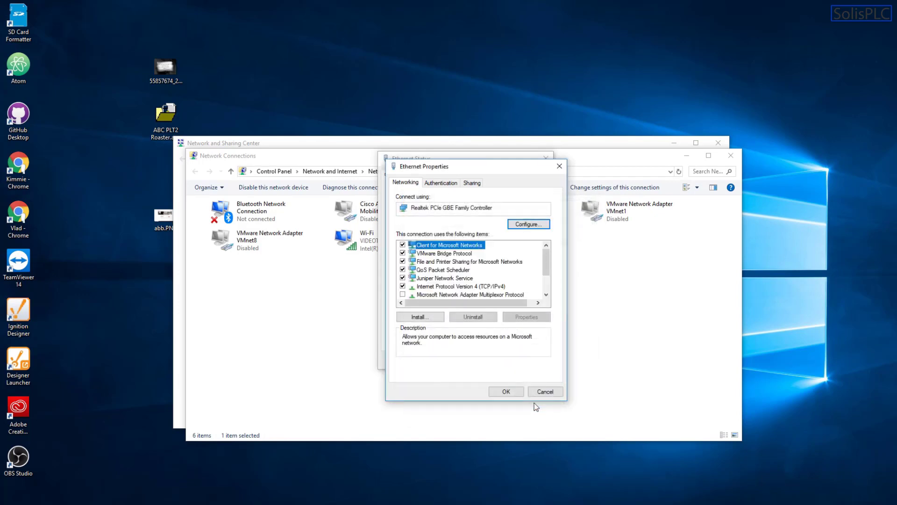
left_click(508, 393)
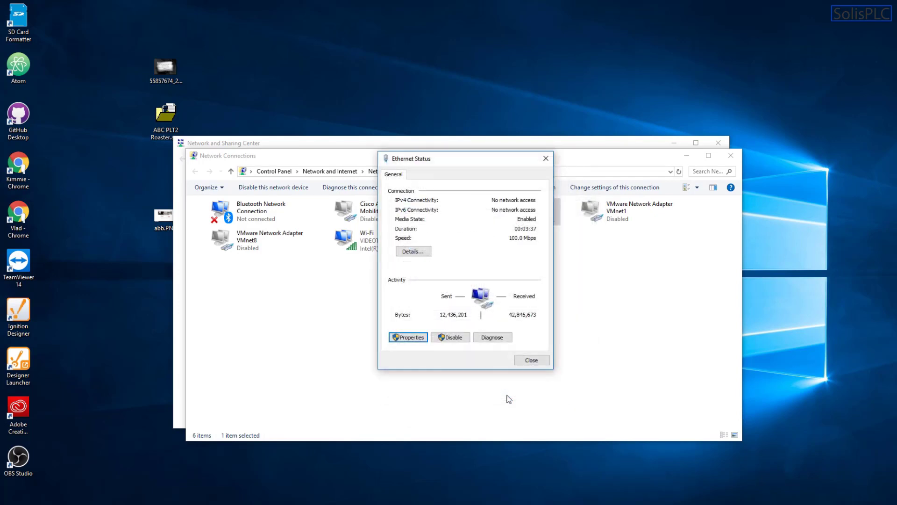
left_click(531, 360)
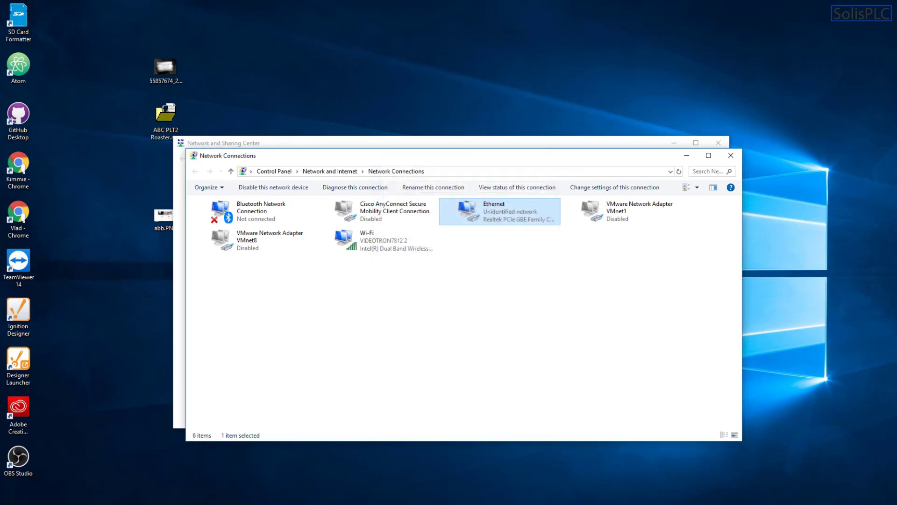
Disable BOOTP/DHCP on the 192.168.1.9 relation, then open a Command Prompt
left_click(591, 494)
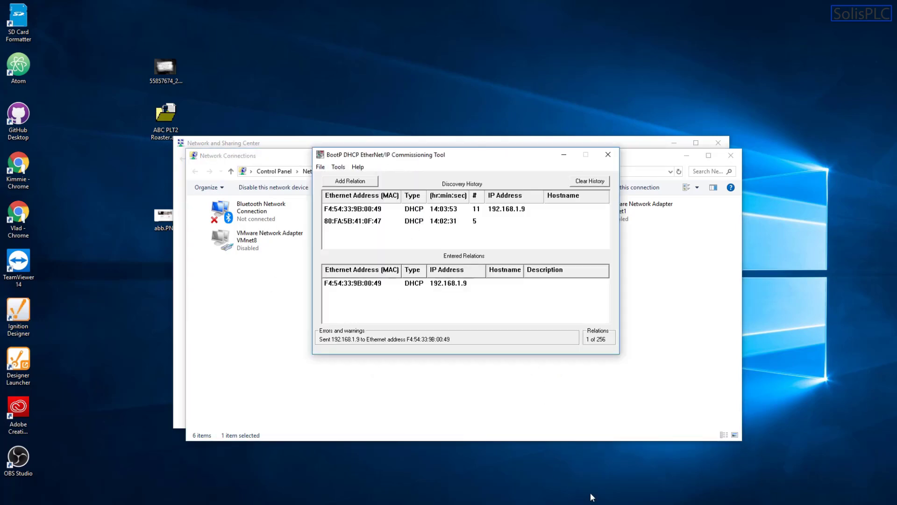
left_click(515, 210)
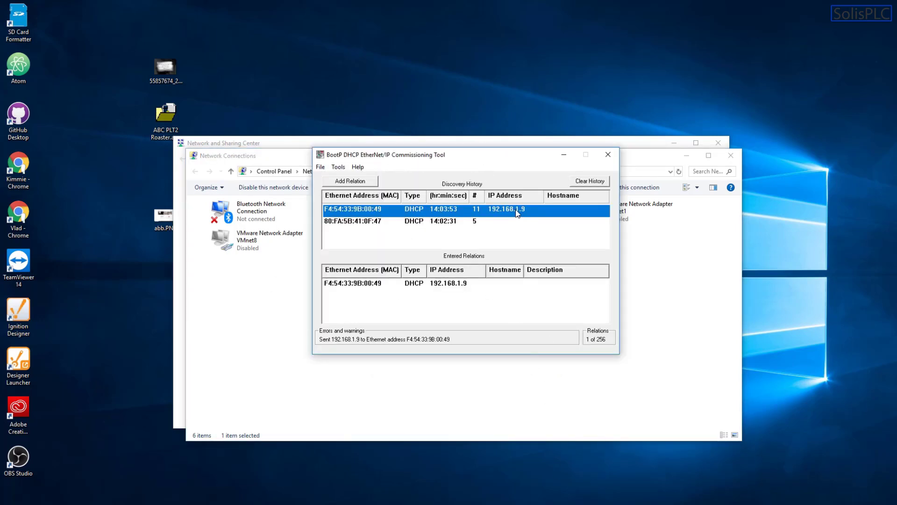
left_click(462, 287)
left_click(567, 260)
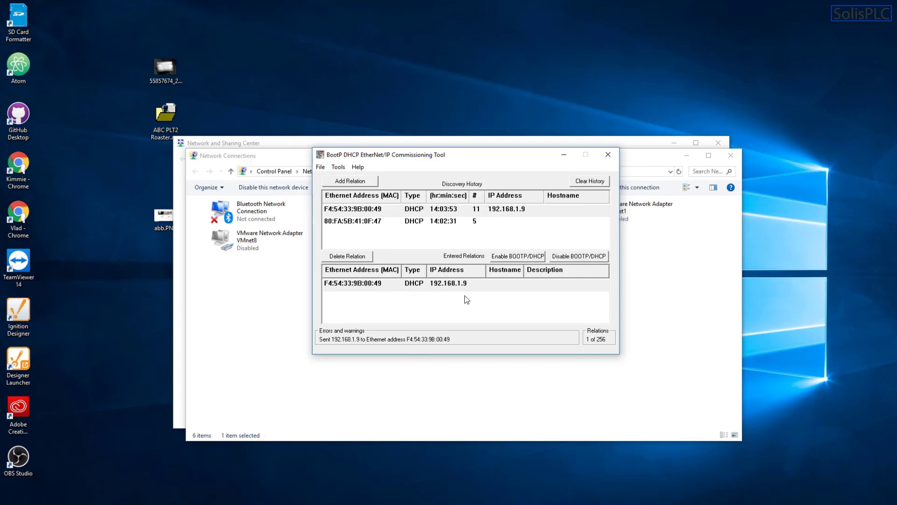
left_click(504, 504)
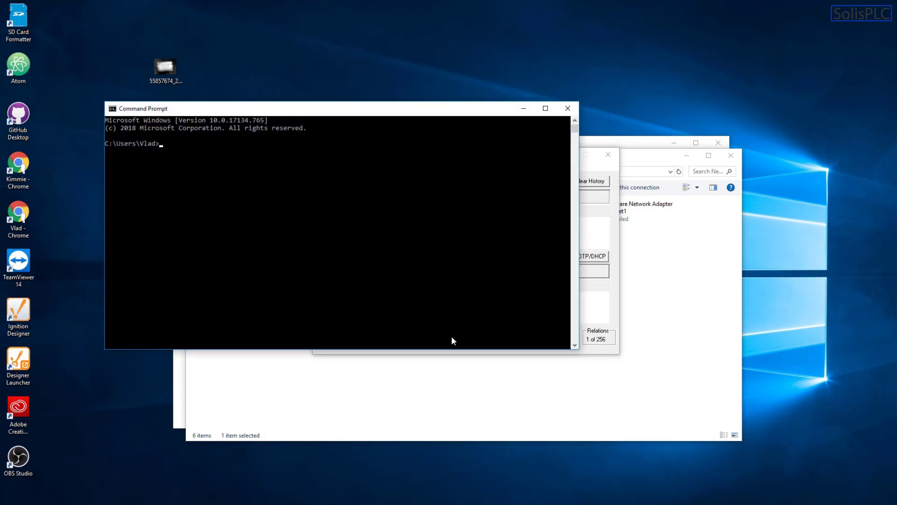
Run ping 192.168.1.9 in the Command Prompt window to confirm the adapter answers
left_click(197, 168)
type("ping 192.168.1.9")
key("Return")
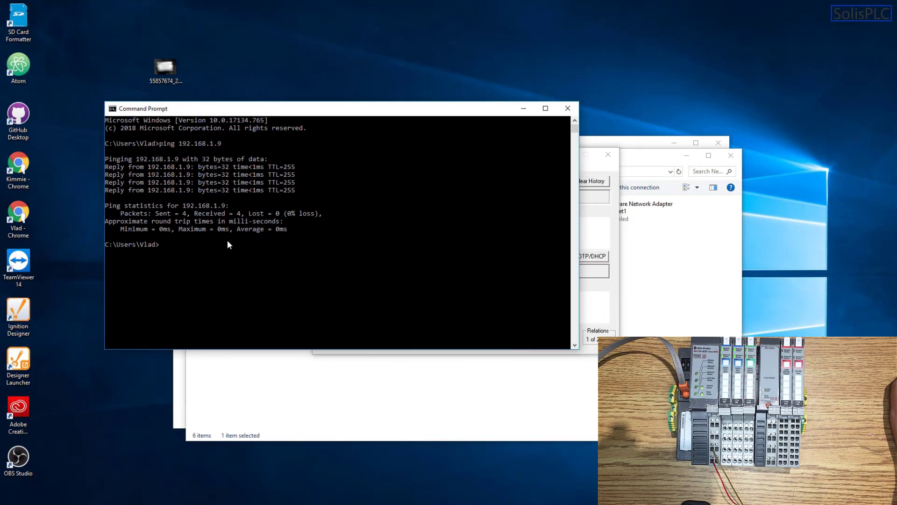
Rerun the previous ping with the target changed to 192.168.1.11
left_click(219, 260)
key("Up")
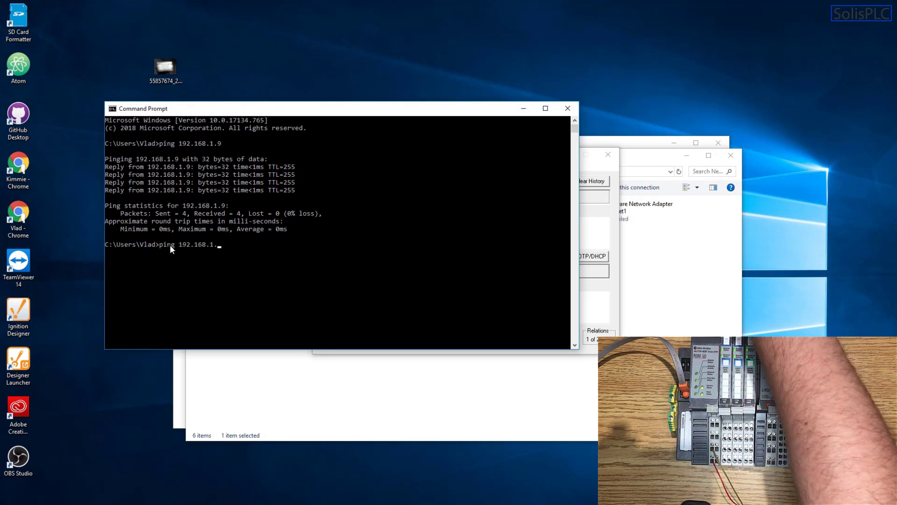
key("BackSpace")
type("11")
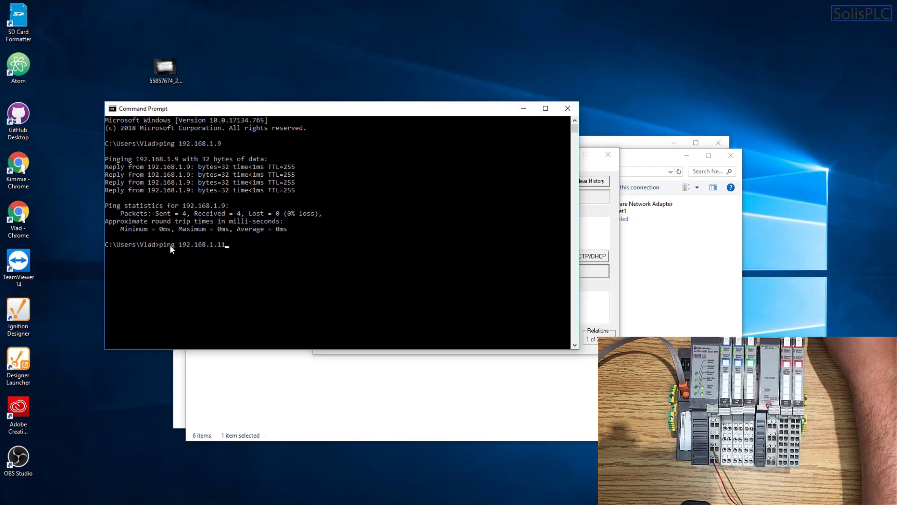
key("Return")
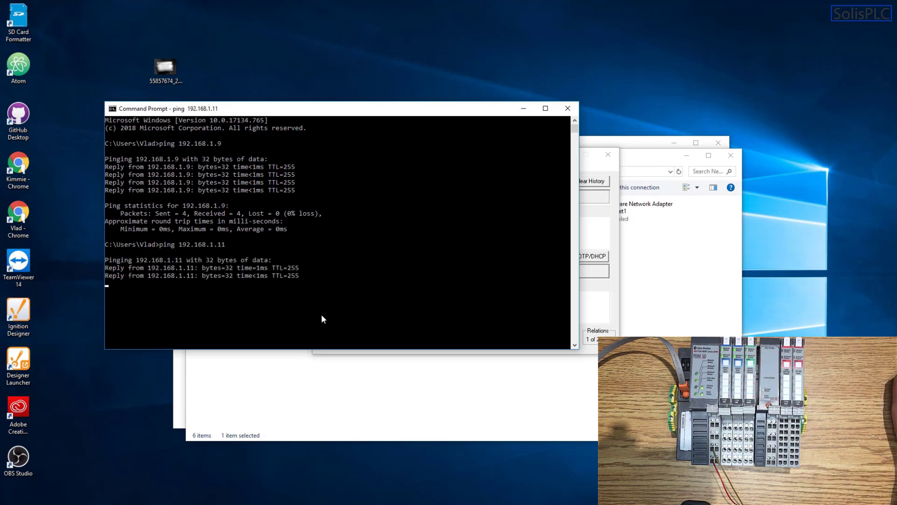